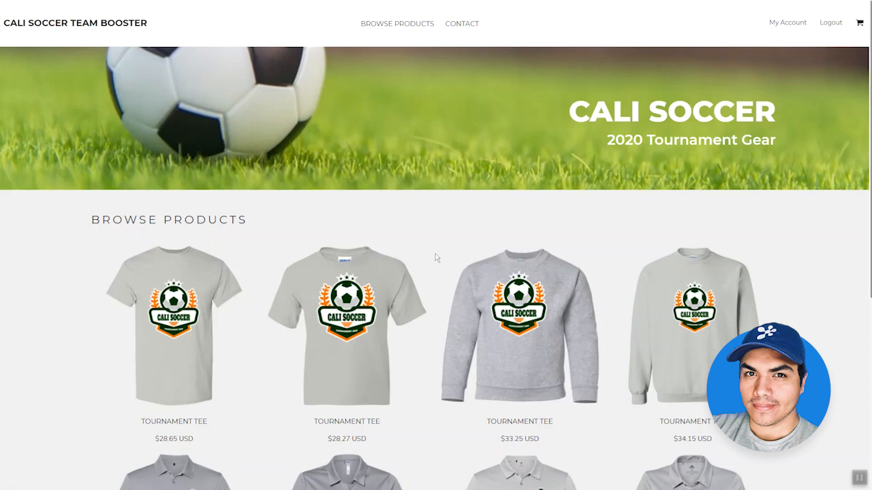
Step: Switch to the DecoNetwork admin and open the Cali Soccer Team store's Close Store Options to review its open and close dates
key("ctrl+Tab")
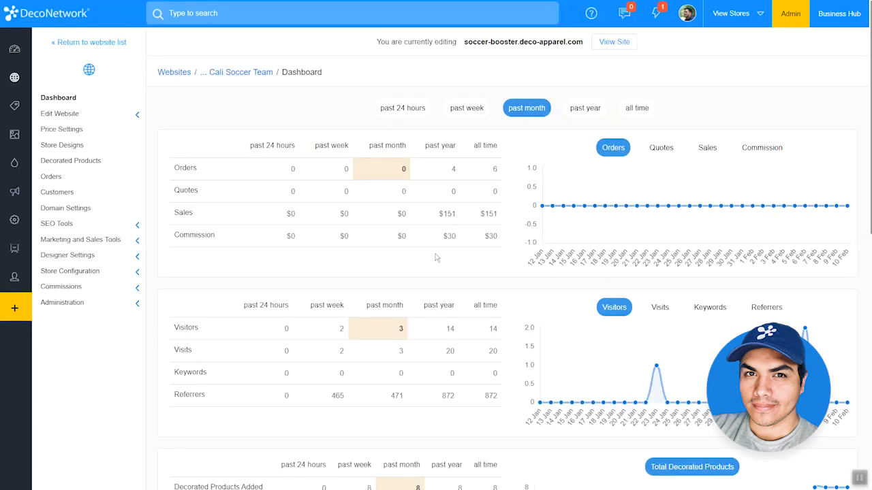
left_click(115, 272)
left_click(113, 402)
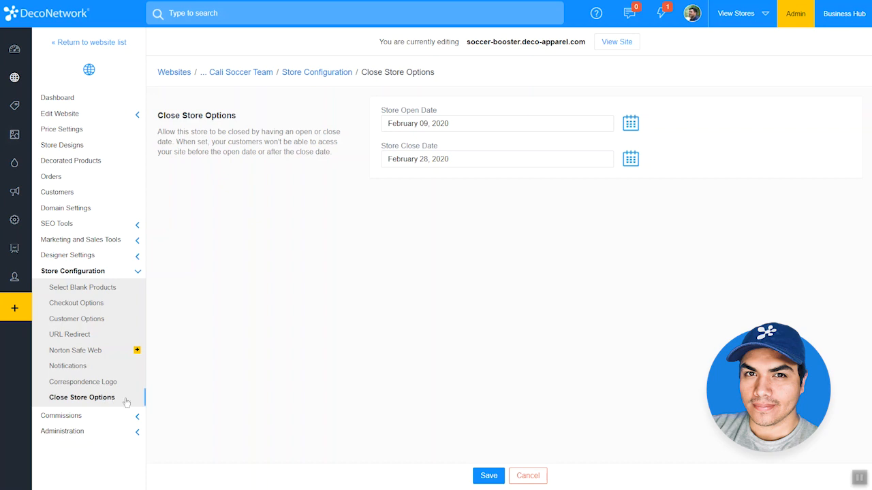
Step: Open the booster website in the page editor and add a Countdown widget below the Browse Products button
left_click(97, 117)
left_click(96, 134)
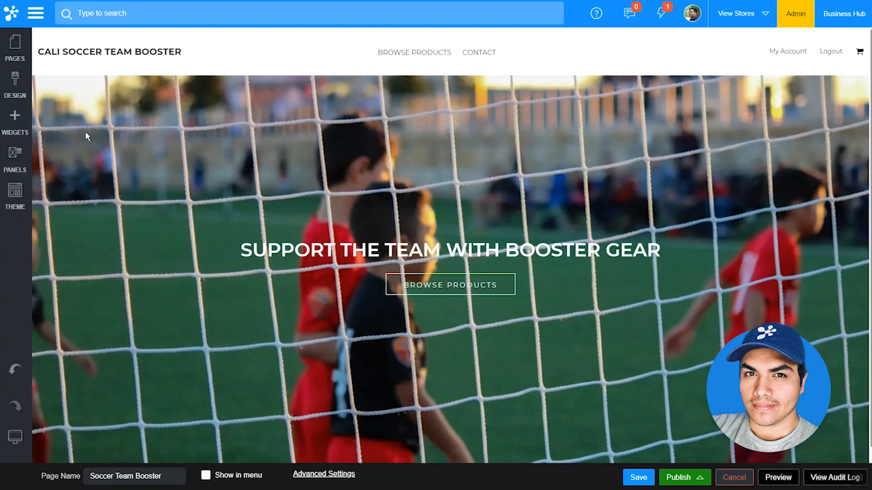
left_click(15, 122)
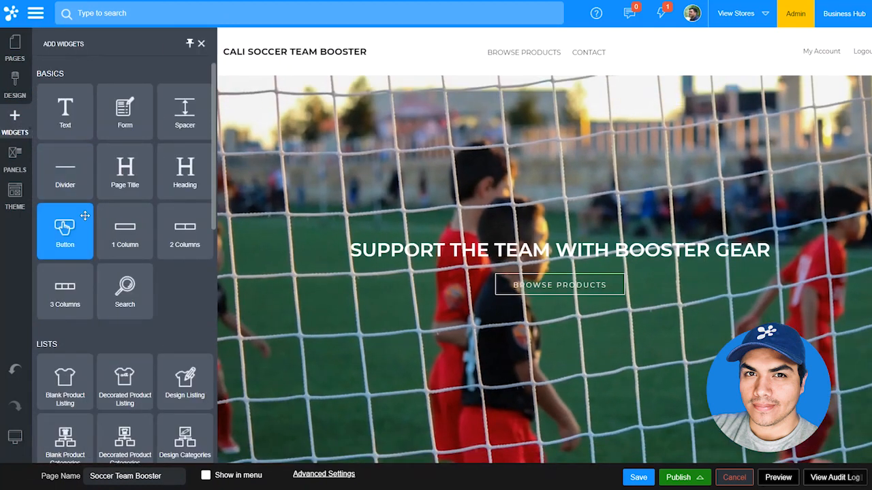
scroll(68, 204, "down", 10)
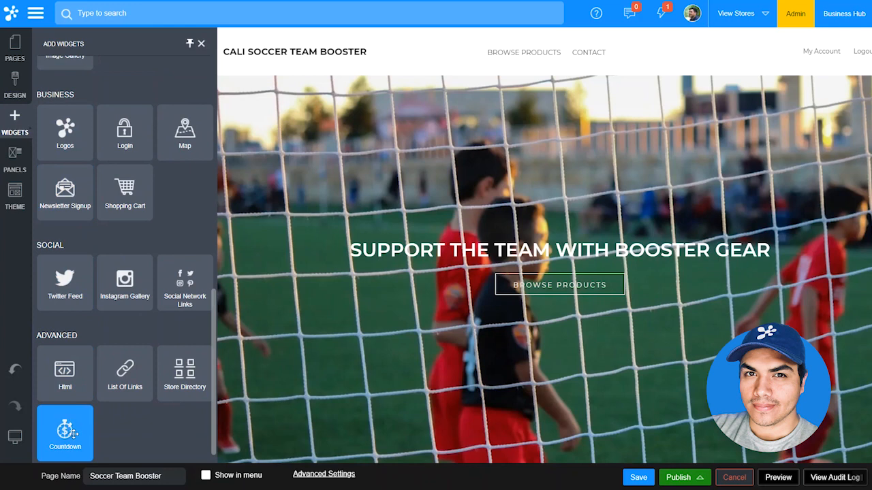
left_click_drag(73, 435, 410, 300)
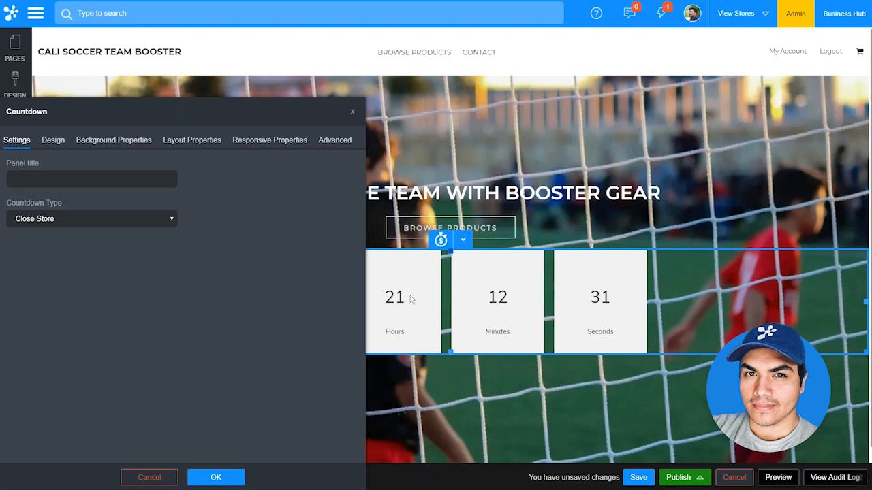
Step: Try the Custom countdown type and return the widget to the Close Store type
left_click(124, 219)
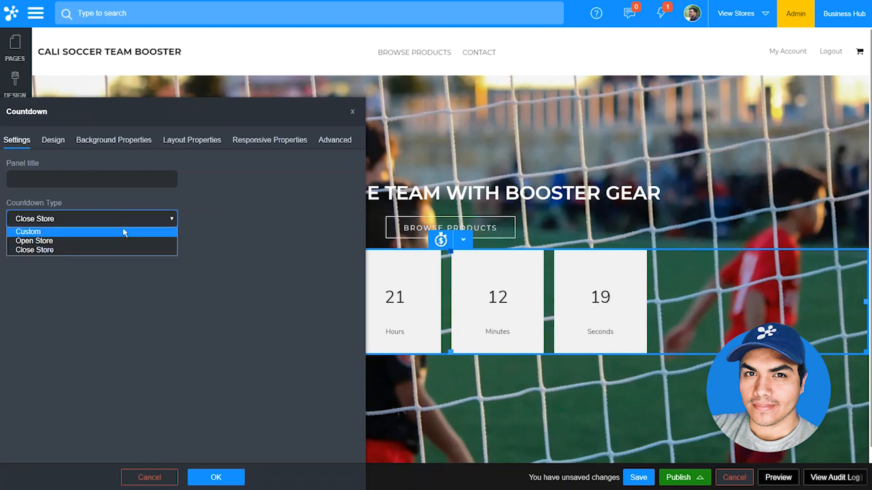
left_click(124, 232)
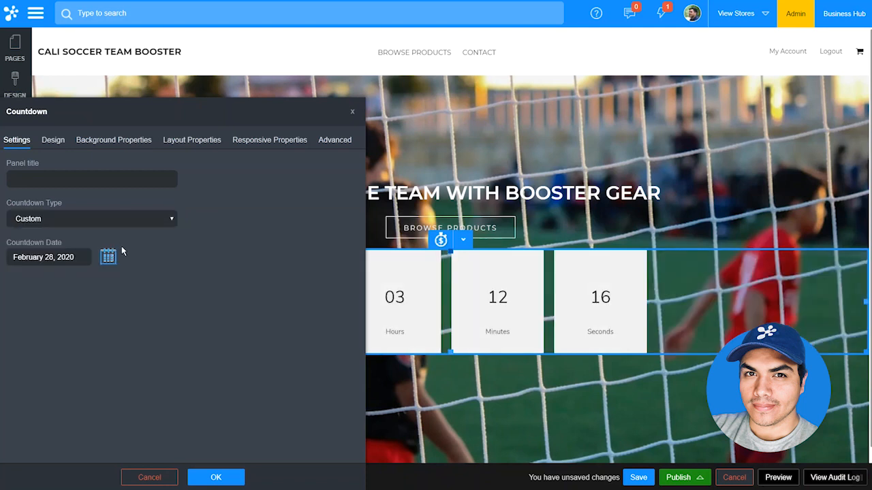
left_click(126, 219)
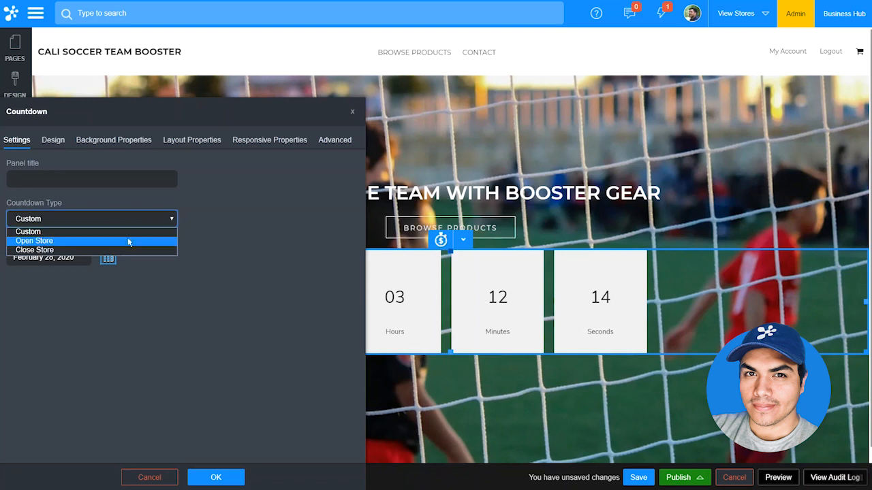
left_click(128, 249)
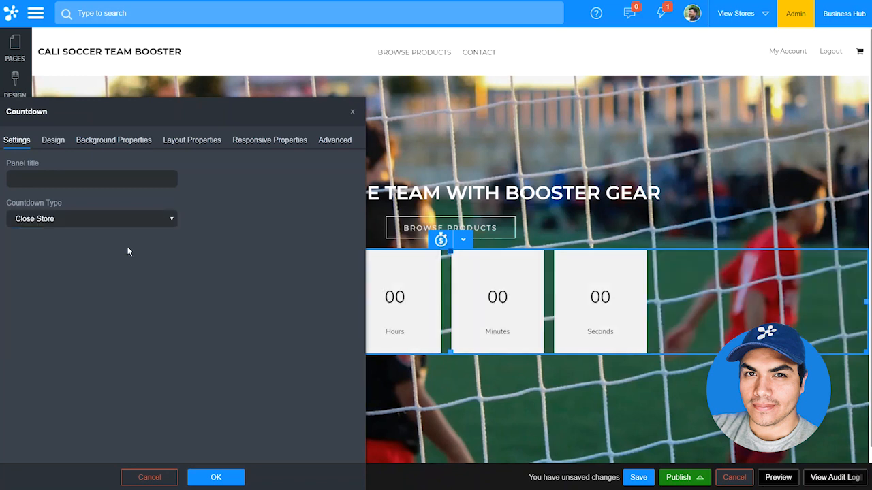
Step: Change the countdown layout to Flip, apply the widget settings and save the page
left_click(61, 141)
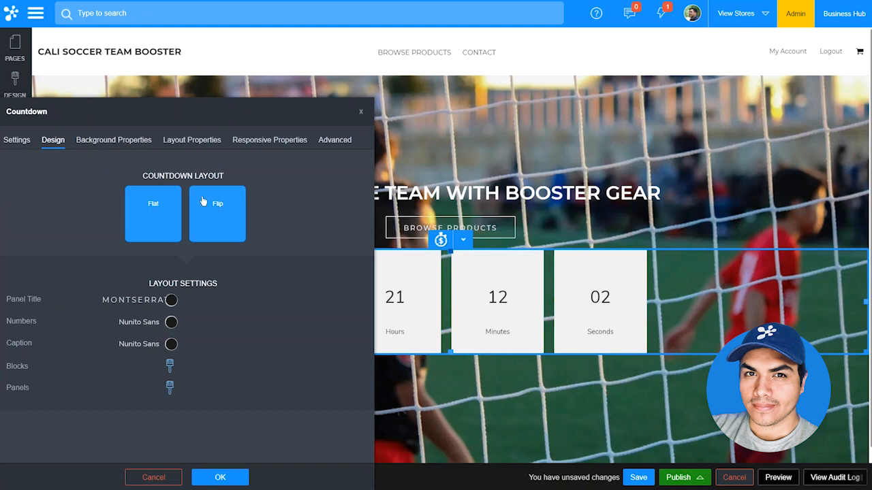
left_click(211, 210)
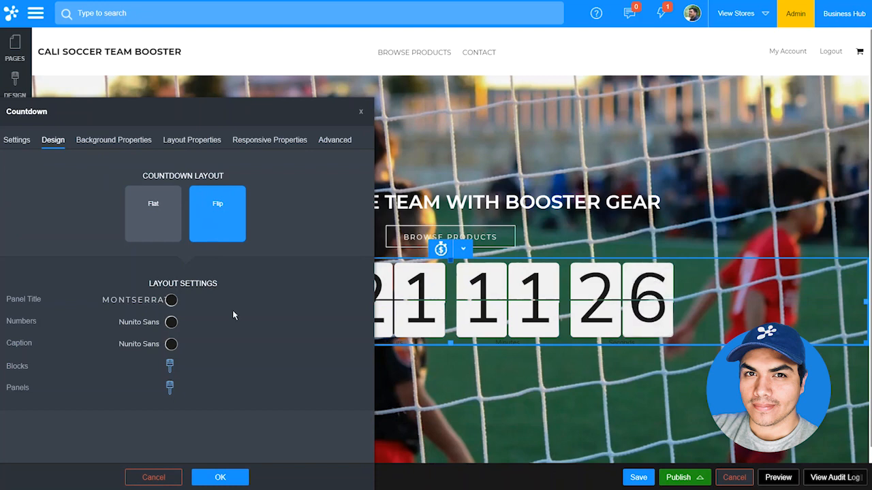
left_click(246, 471)
left_click(640, 477)
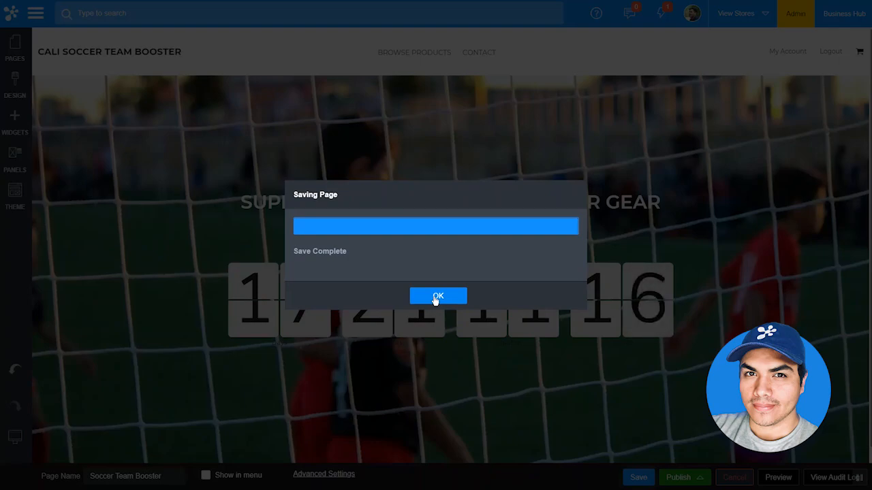
left_click(436, 297)
Step: Look through the site's Others system pages for the Store Closed page
left_click(17, 55)
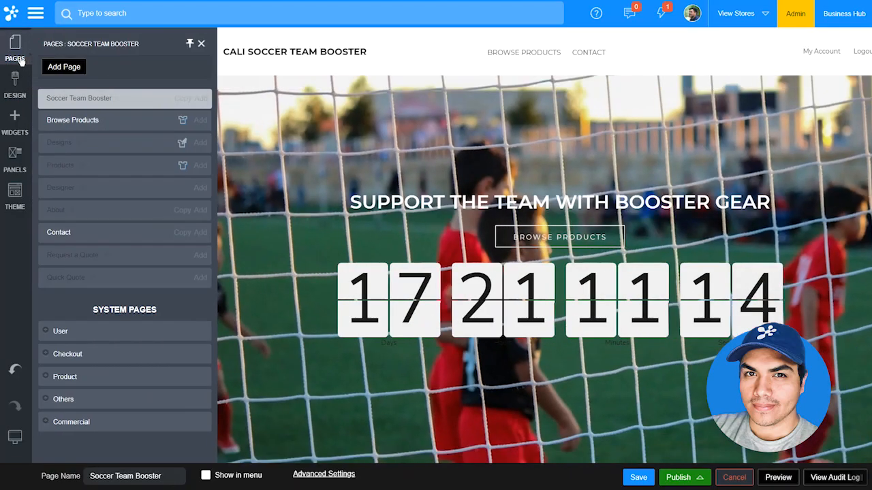
left_click(93, 398)
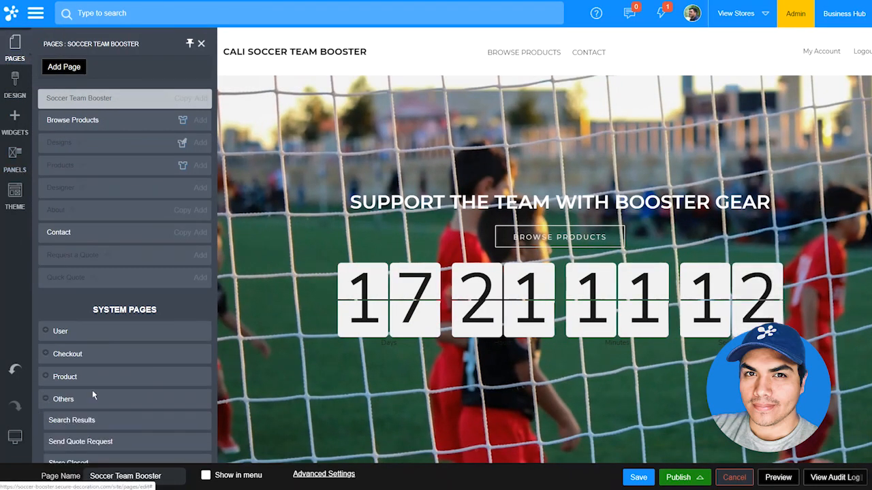
scroll(93, 399, "down", 1)
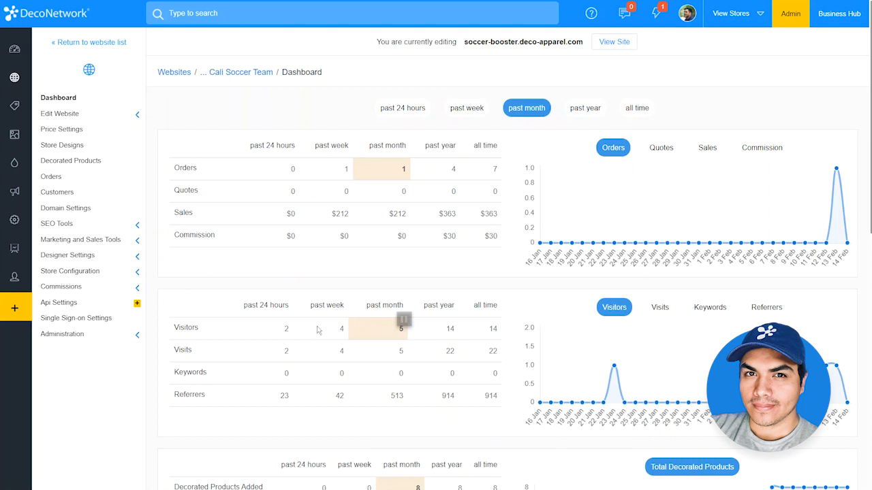
Step: Review the store's administration settings for decorated products and open its permissions
left_click(125, 334)
scroll(107, 385, "down", 2)
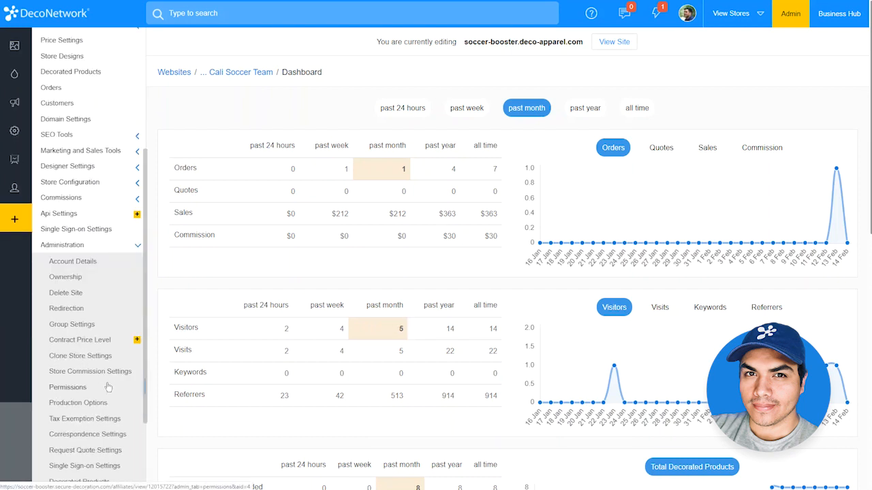
left_click(111, 484)
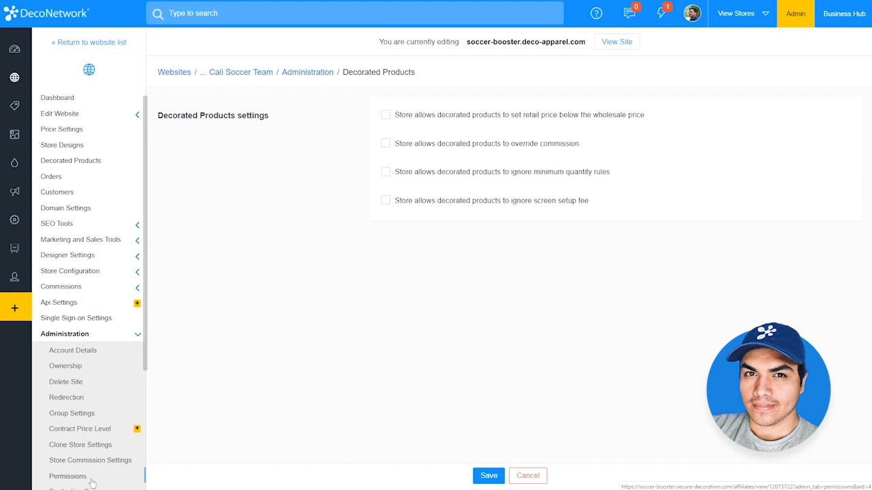
left_click(92, 480)
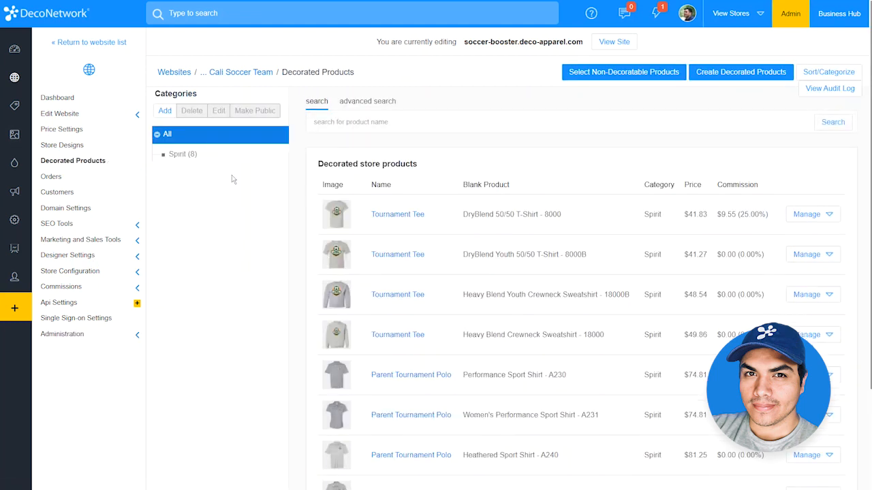
Step: In the costs of the Tournament Tee on DryBlend 50/50 T-Shirt - 8000, disable the store markup and set the retail price to $15
left_click(380, 216)
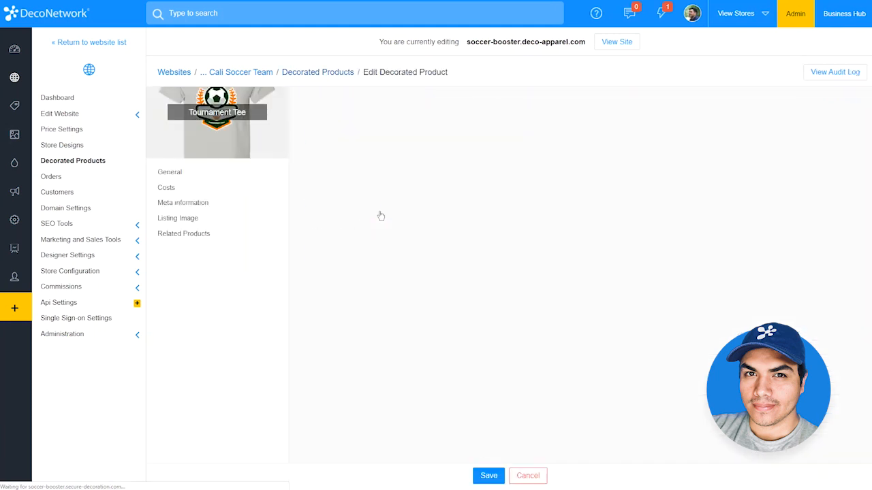
left_click(214, 194)
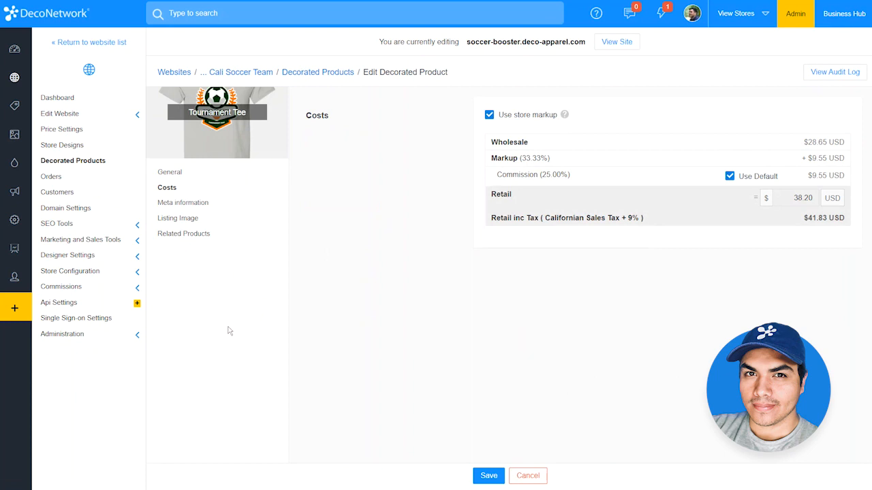
left_click(490, 116)
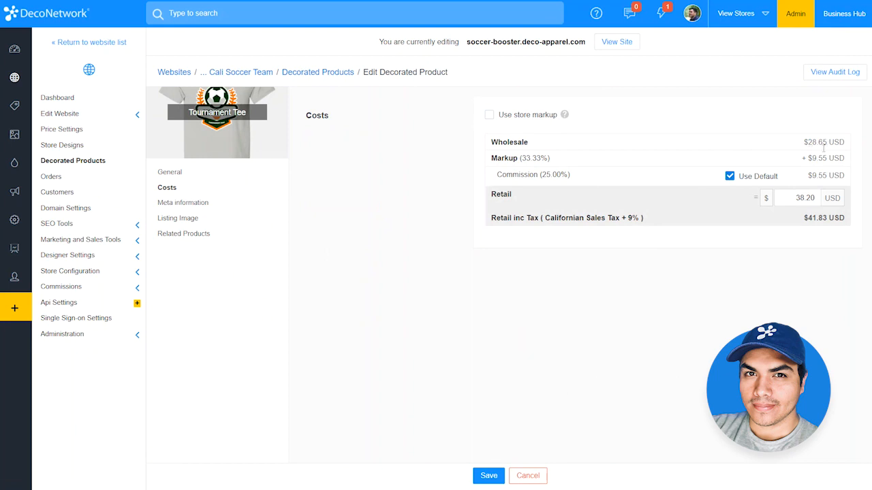
double_click(816, 198)
type("15")
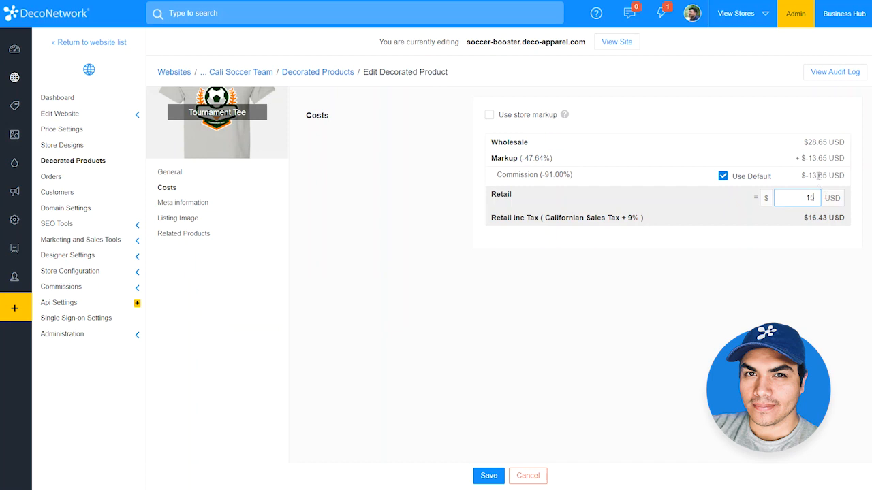
Step: Disable the default commission for the Tournament Tee, set its commission to $4 and save the product
left_click_drag(799, 177, 829, 176)
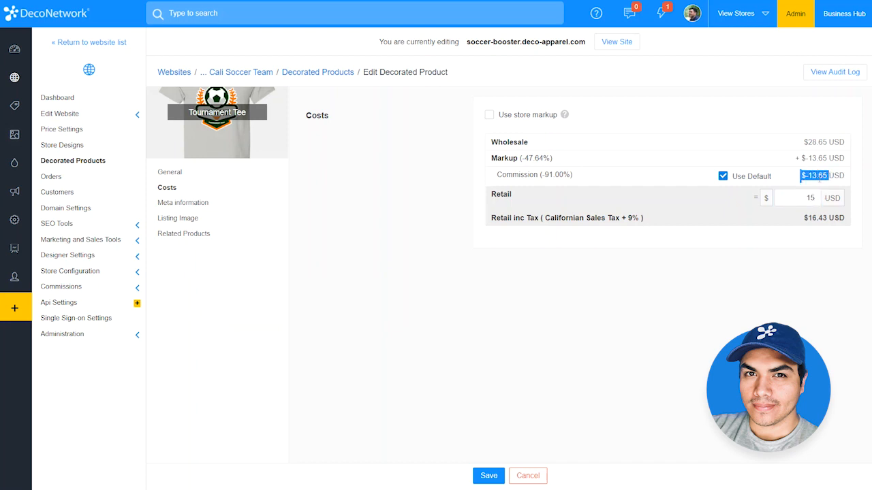
left_click(722, 176)
left_click_drag(779, 178, 825, 178)
type("4")
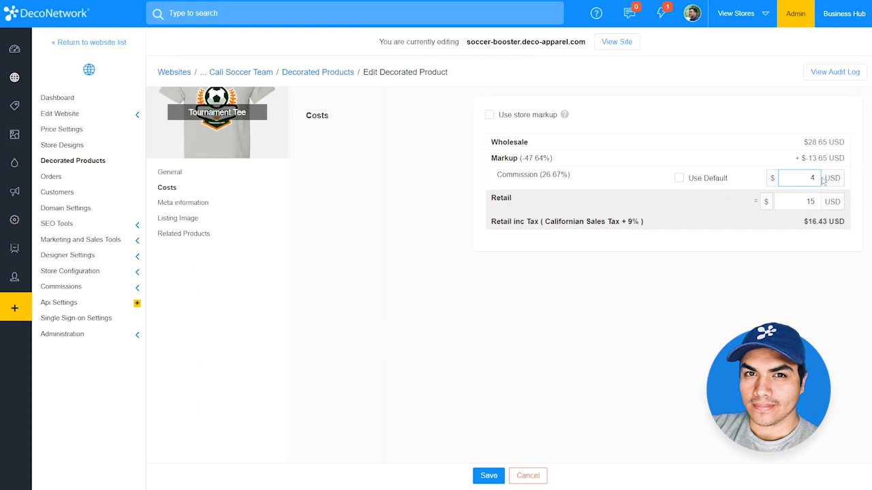
left_click(487, 474)
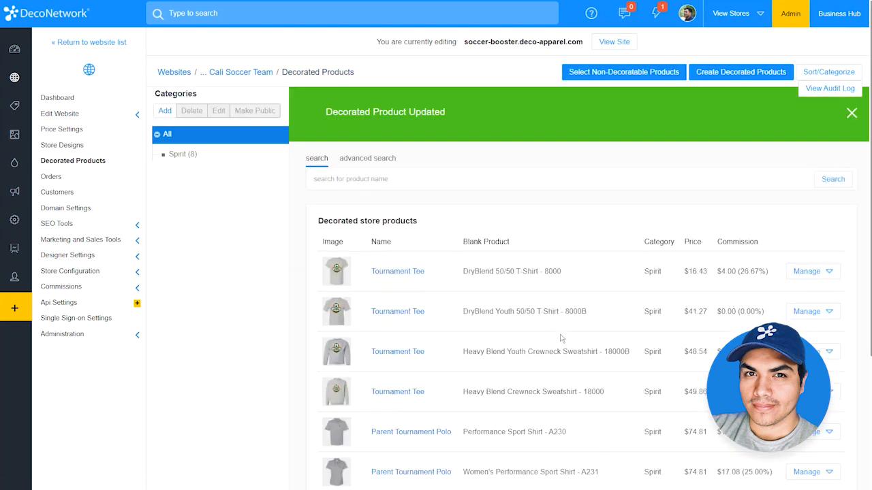